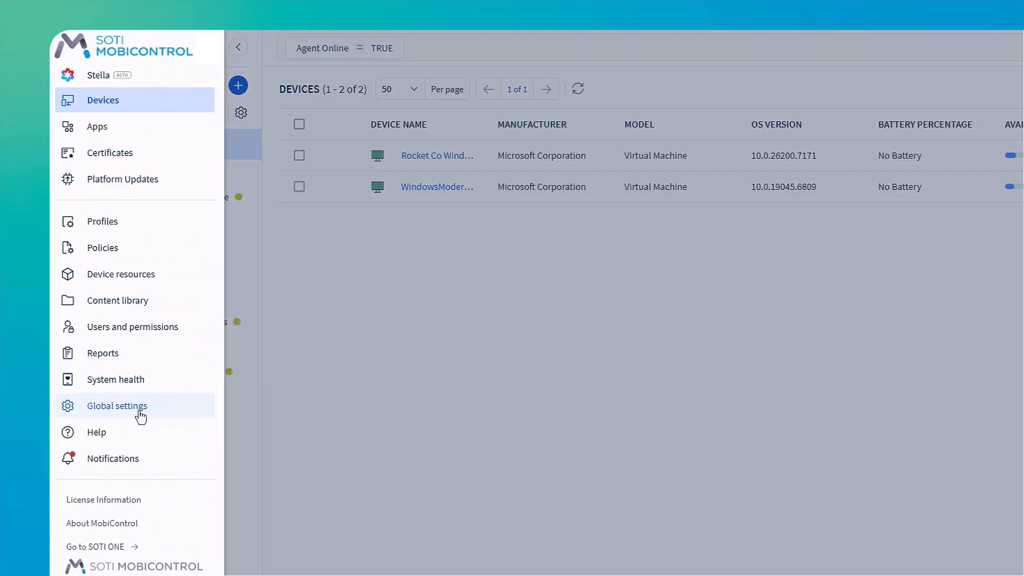
- Open the Defender for Endpoint page of the Windows section in the global settings
{"action": "left_click", "coordinate": [137, 414]}
{"action": "scroll", "coordinate": [245, 283], "scroll_direction": "down", "scroll_amount": 5}
{"action": "scroll", "coordinate": [219, 520], "scroll_direction": "down", "scroll_amount": 2}
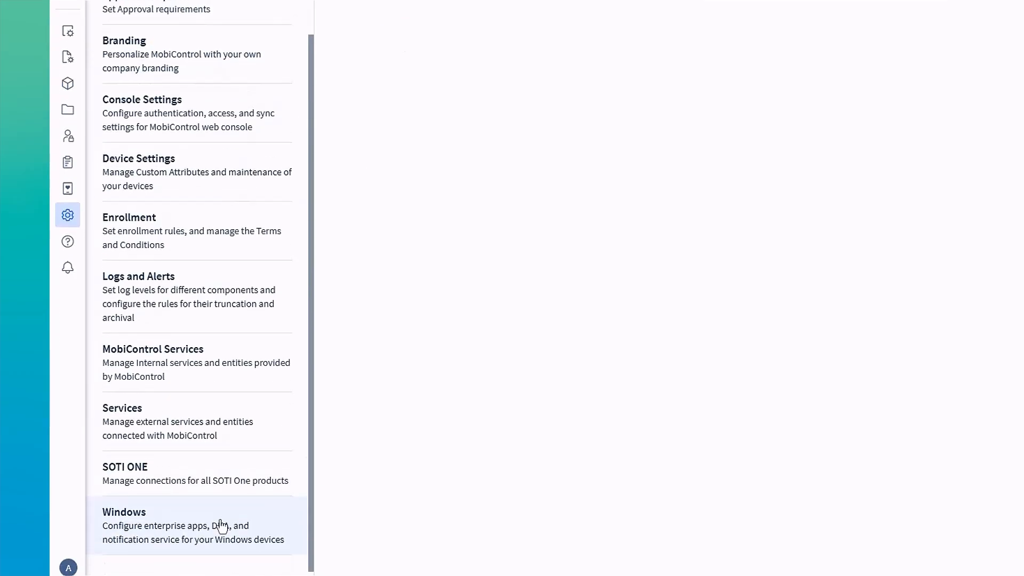
{"action": "left_click", "coordinate": [219, 522]}
{"action": "scroll", "coordinate": [221, 489], "scroll_direction": "down", "scroll_amount": 1}
{"action": "left_click", "coordinate": [222, 446]}
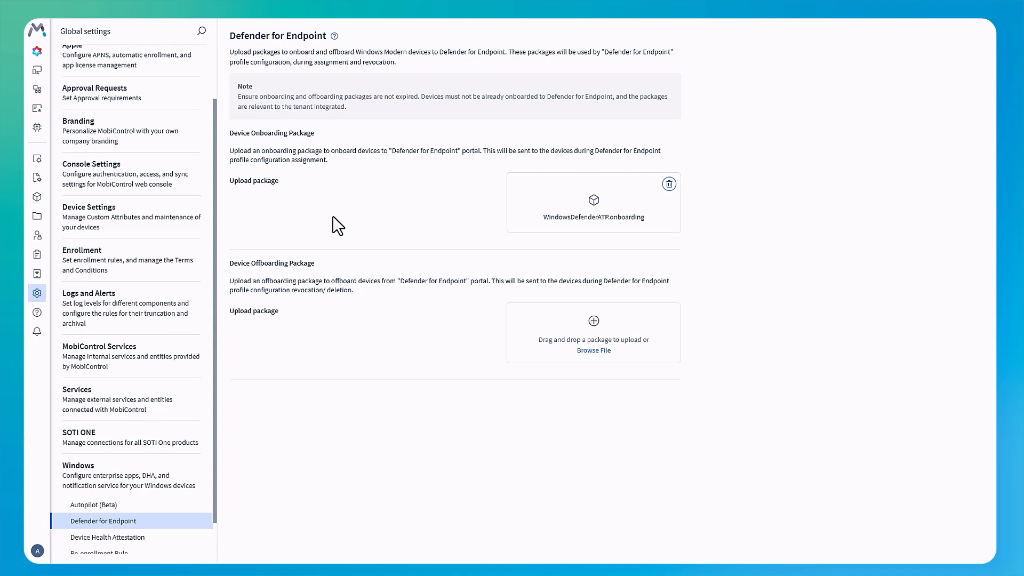
- Start a new Windows Modern profile and name it "Defender for Endpoint"
{"action": "left_click", "coordinate": [38, 38]}
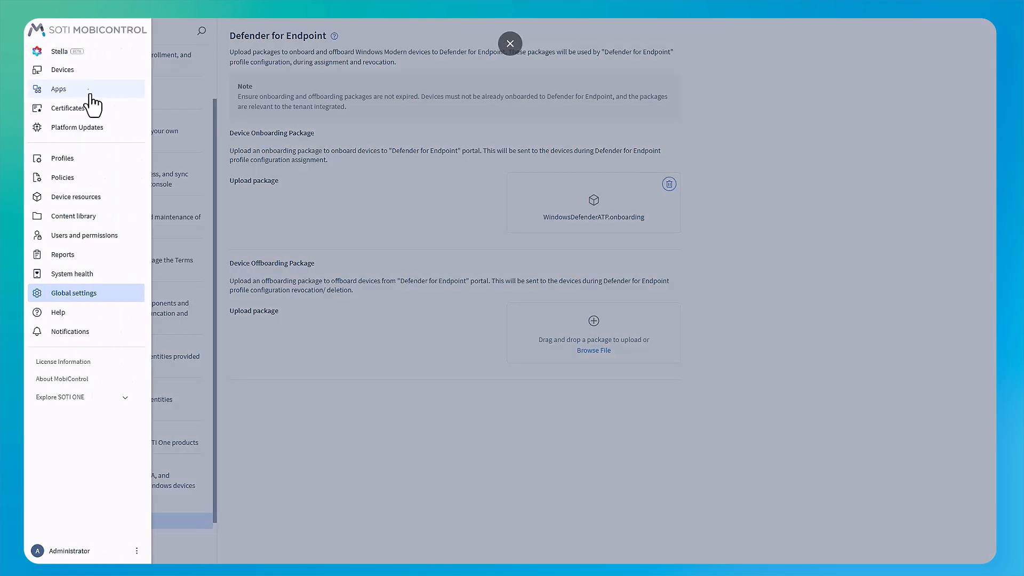
{"action": "left_click", "coordinate": [90, 160]}
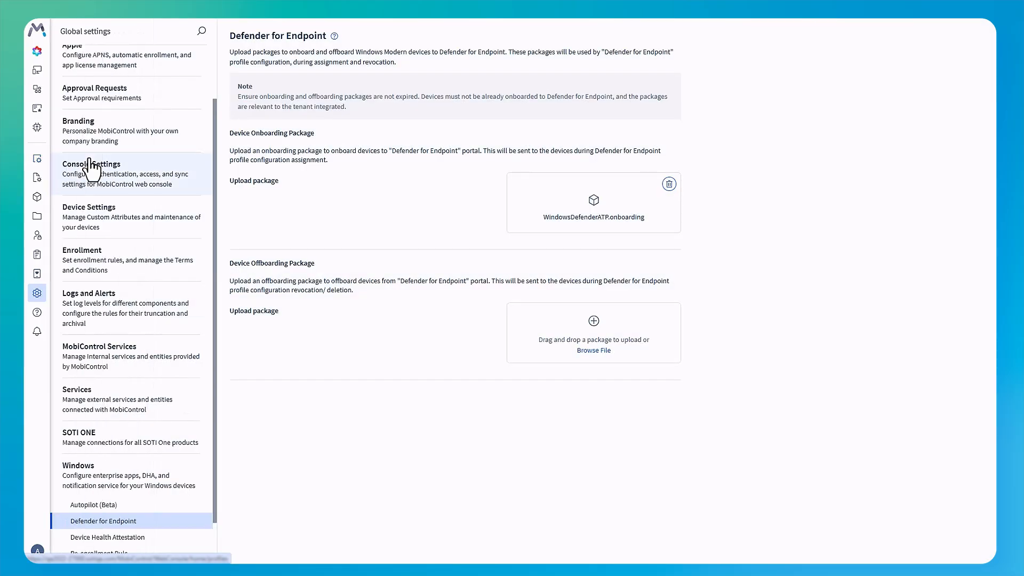
{"action": "left_click", "coordinate": [936, 31]}
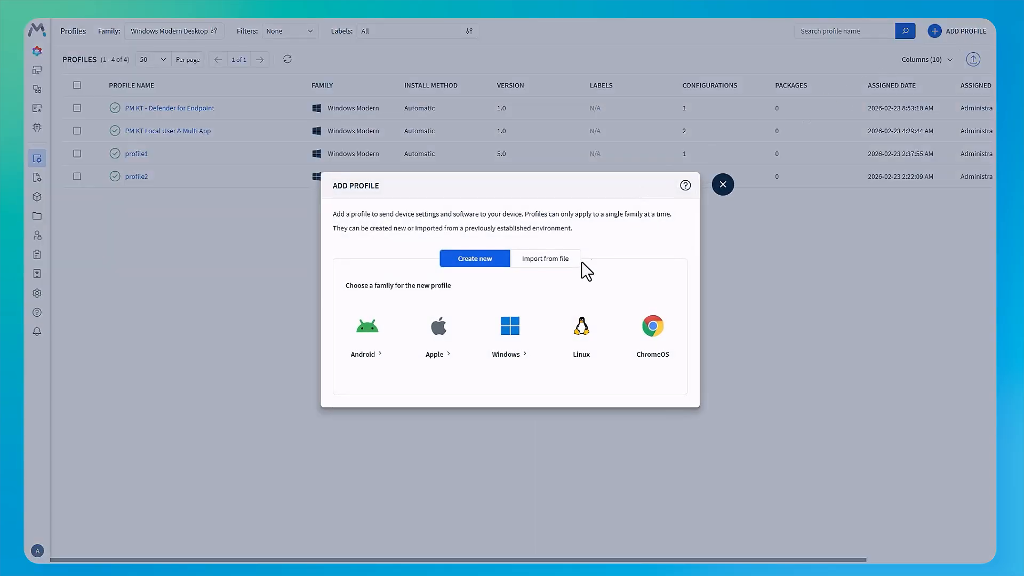
{"action": "left_click", "coordinate": [510, 353]}
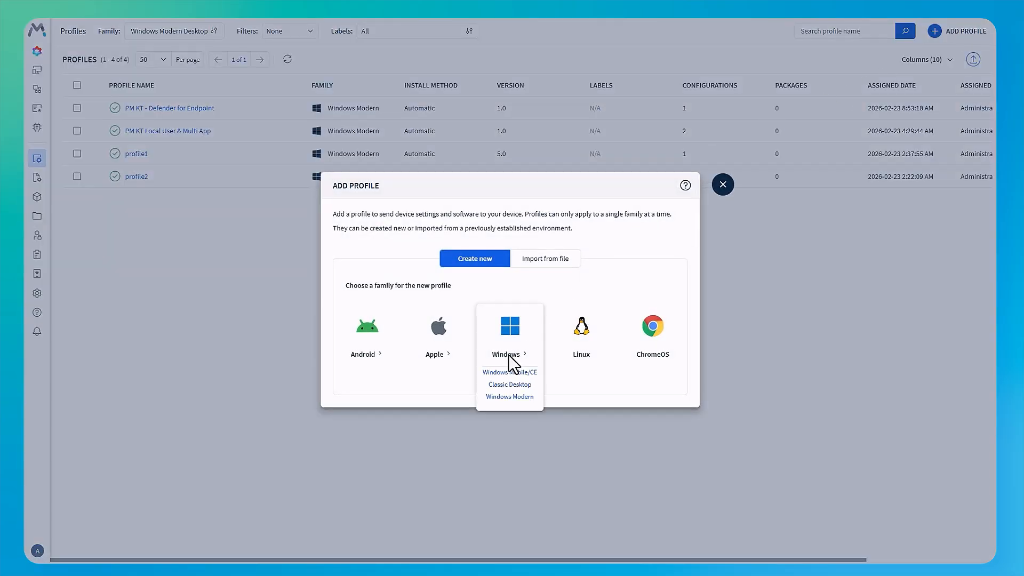
{"action": "left_click", "coordinate": [507, 397]}
{"action": "left_click", "coordinate": [518, 125]}
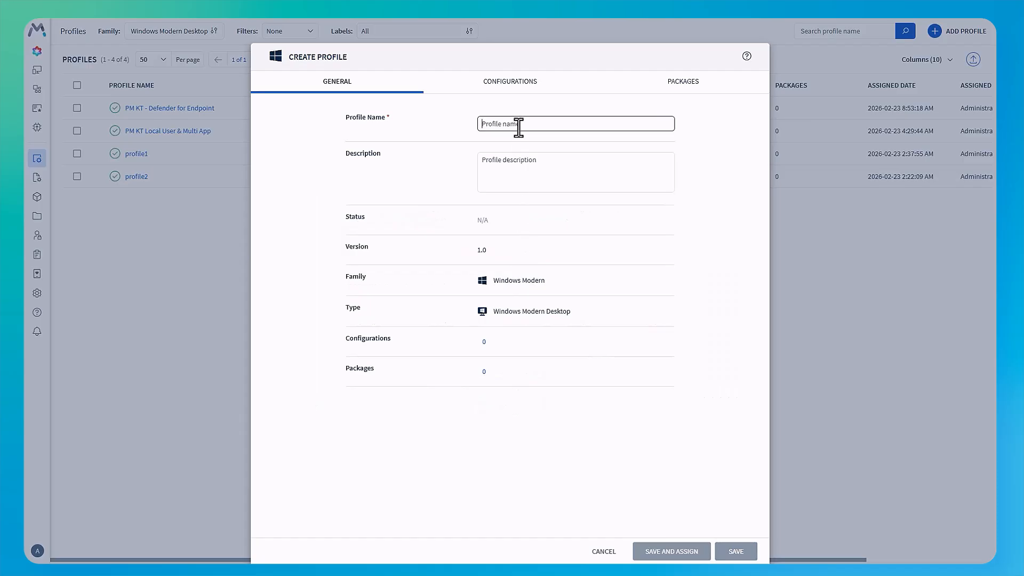
{"action": "type", "text": "Defender for Endpoint"}
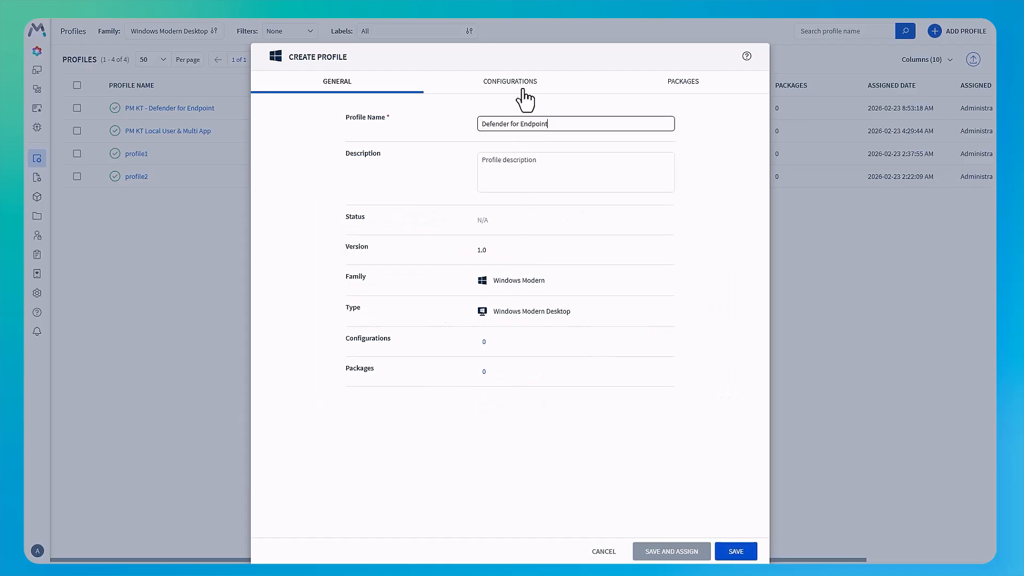
- Add a Defender for Endpoint configuration with Sample Sharing enabled to the profile, and save the profile for assignment
{"action": "left_click", "coordinate": [523, 88]}
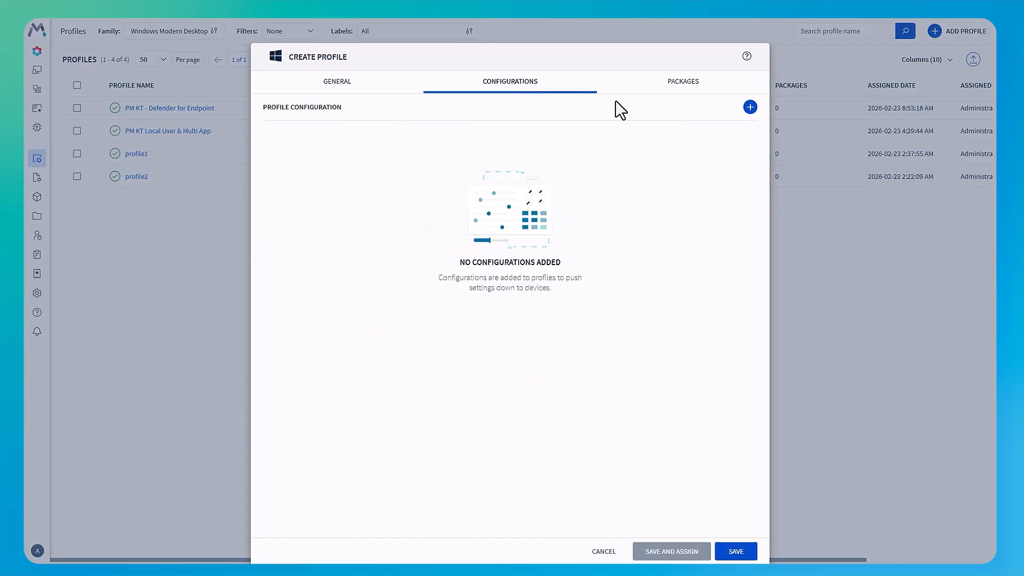
{"action": "left_click", "coordinate": [751, 107]}
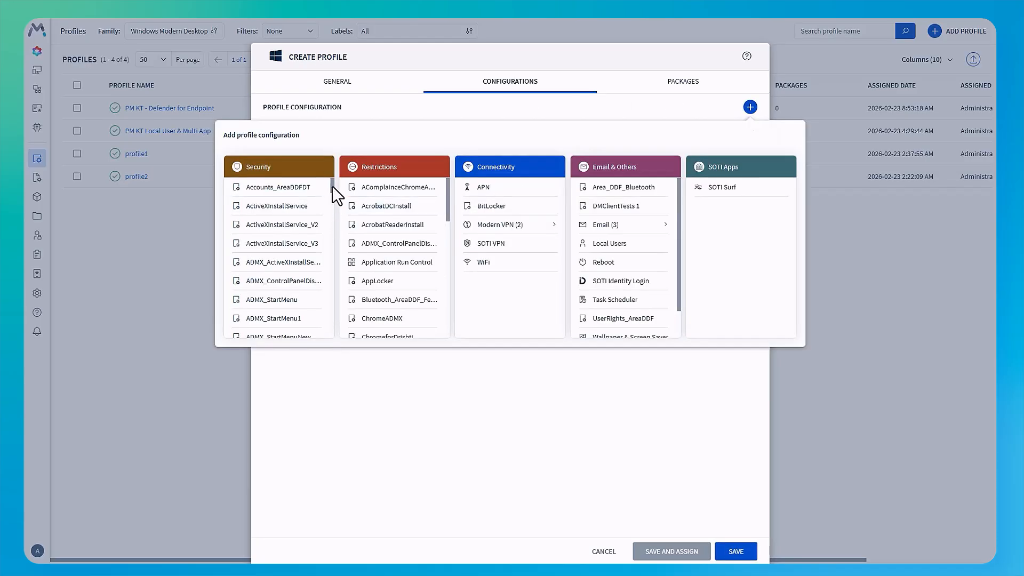
{"action": "left_click_drag", "start_coordinate": [332, 186], "coordinate": [334, 239]}
{"action": "left_click", "coordinate": [311, 307]}
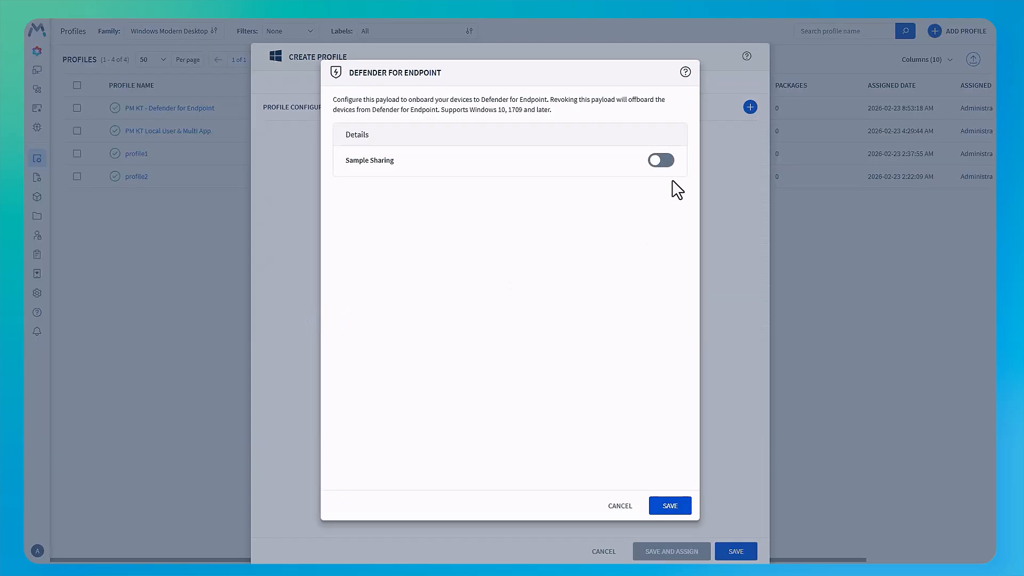
{"action": "left_click", "coordinate": [665, 161]}
{"action": "left_click", "coordinate": [670, 506]}
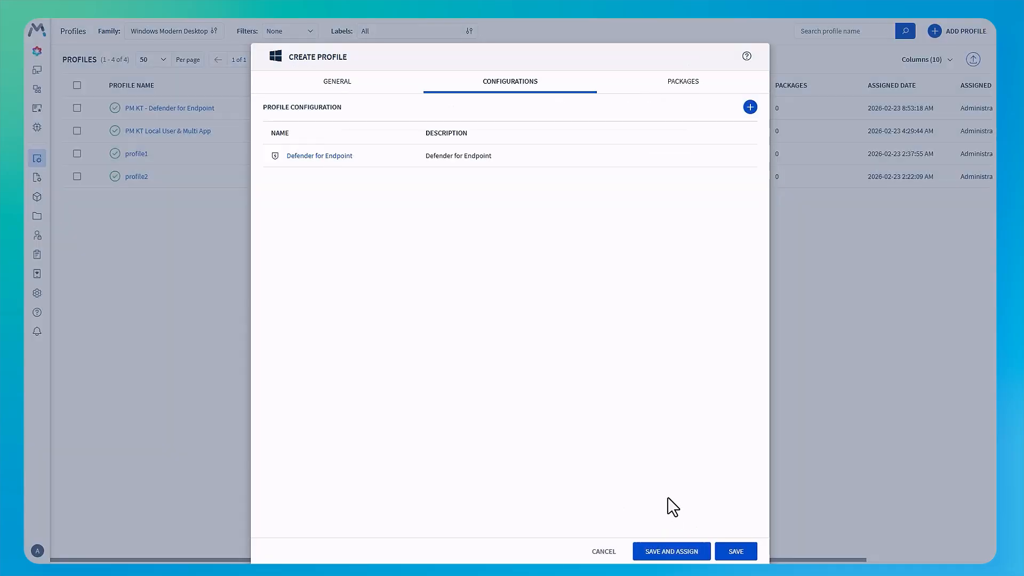
{"action": "left_click", "coordinate": [663, 555]}
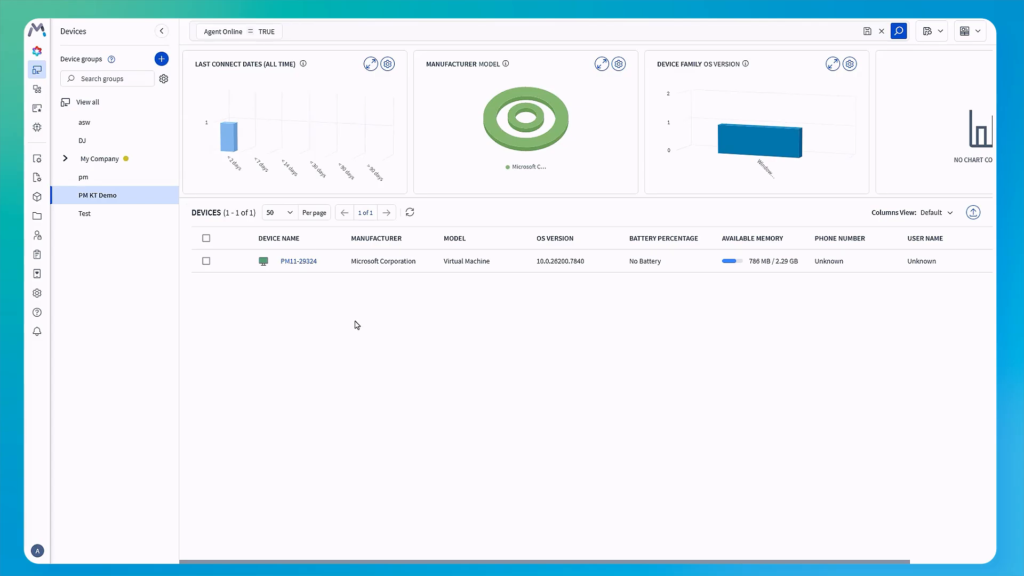
- Sync the security alerts in the Threats and Vulnerabilities of device PM11-29324, and close its details
{"action": "left_click", "coordinate": [301, 262]}
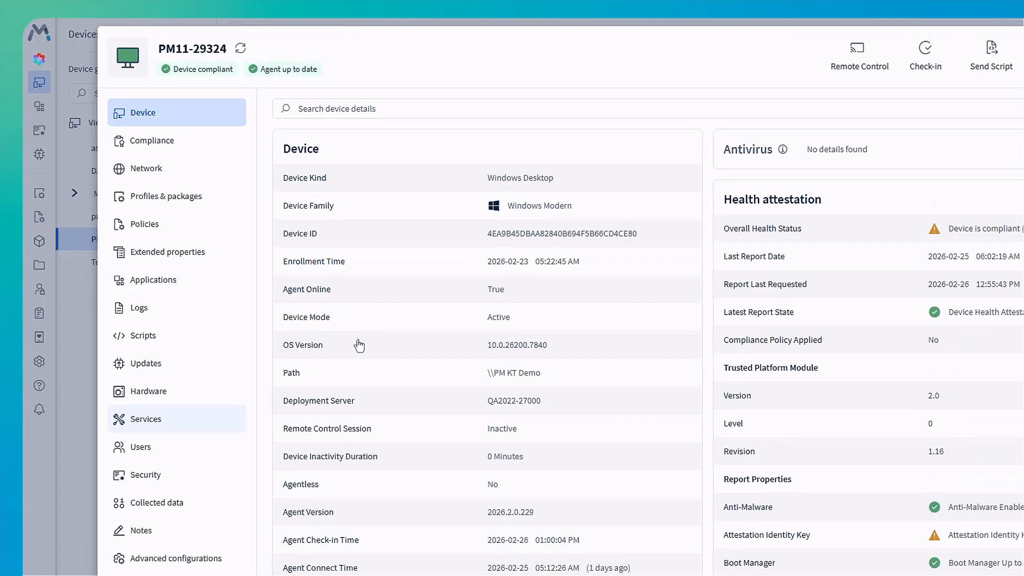
{"action": "left_click", "coordinate": [167, 475]}
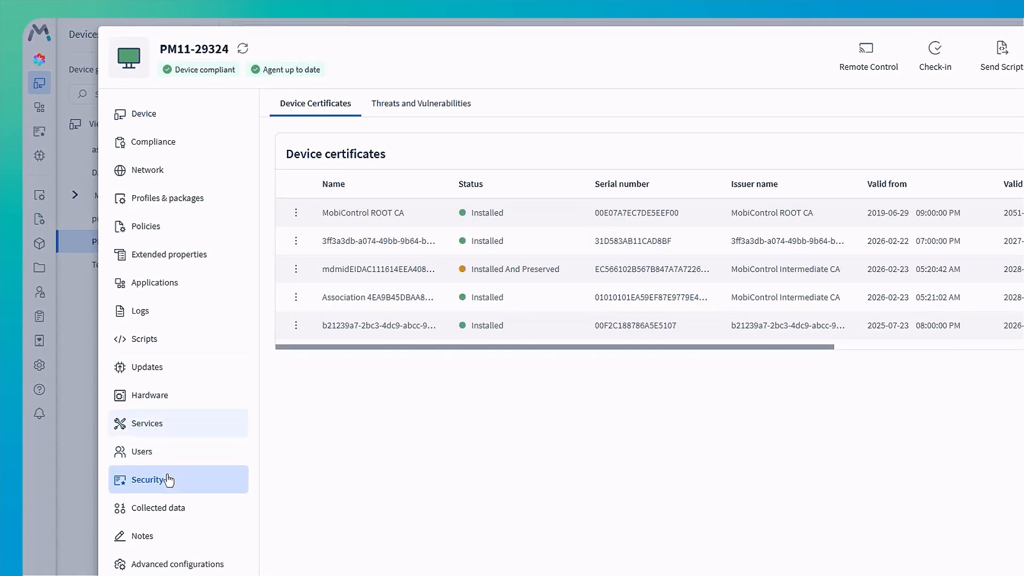
{"action": "left_click", "coordinate": [421, 107]}
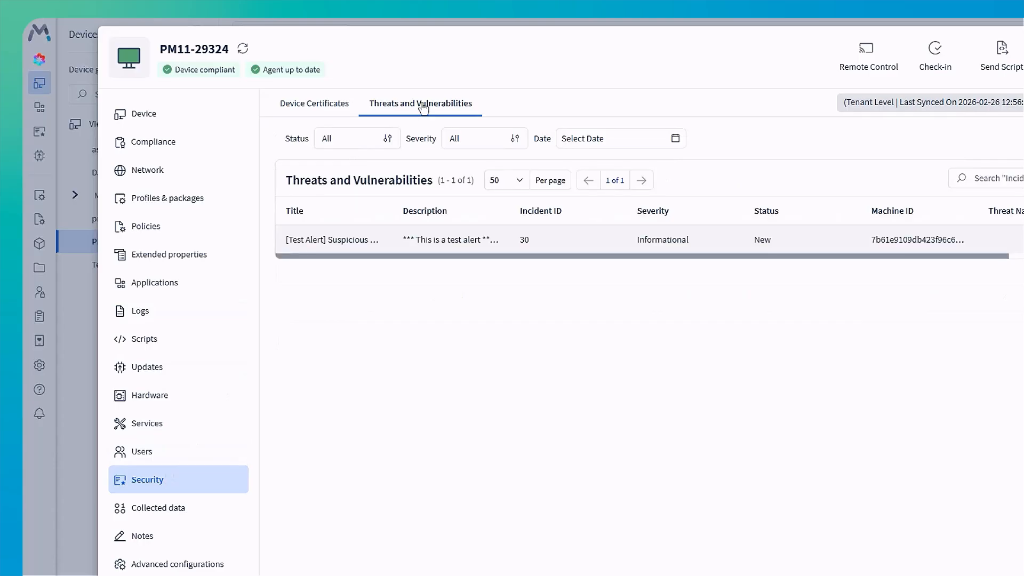
{"action": "left_click", "coordinate": [900, 87]}
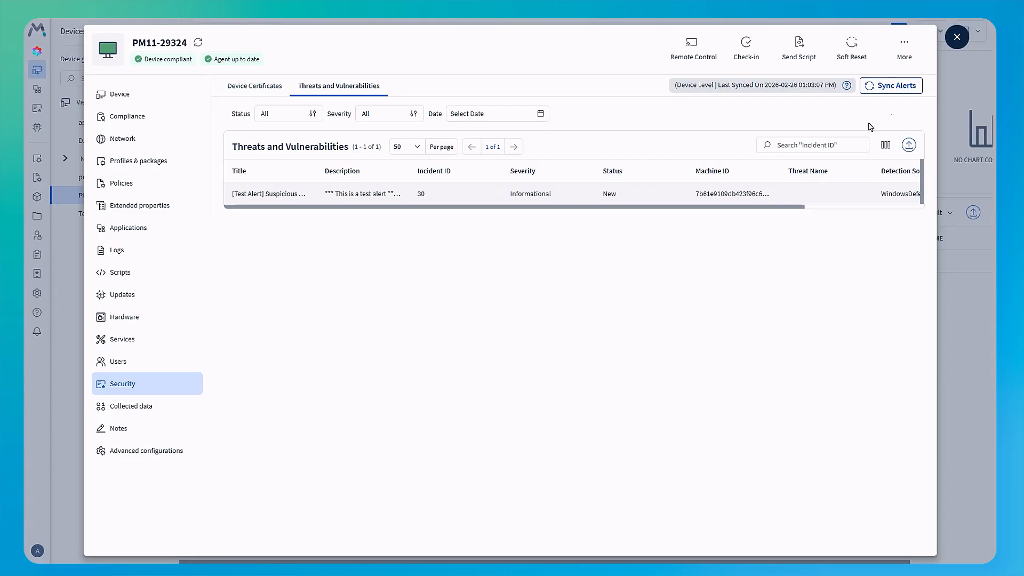
{"action": "left_click", "coordinate": [958, 38]}
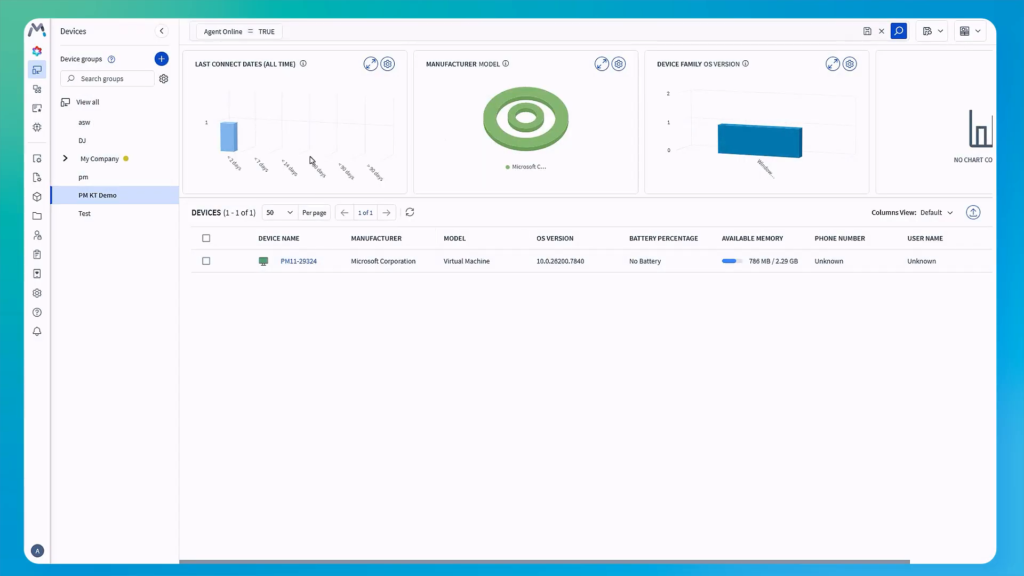
- Run a tenant sync from the Threats and Vulnerabilities in the PM KT Demo group's Antivirus & Threats details
{"action": "right_click", "coordinate": [115, 196]}
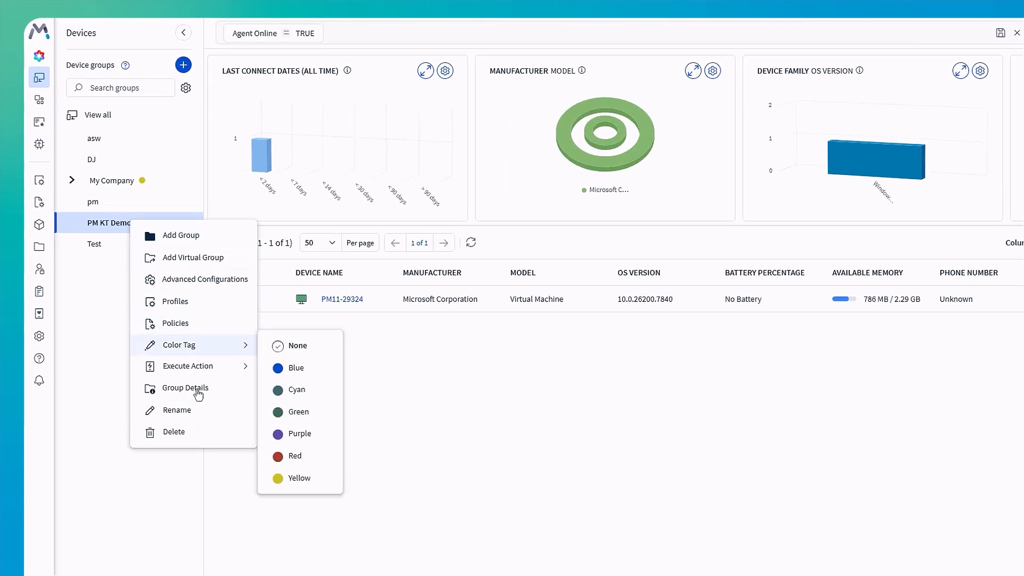
{"action": "left_click", "coordinate": [197, 391]}
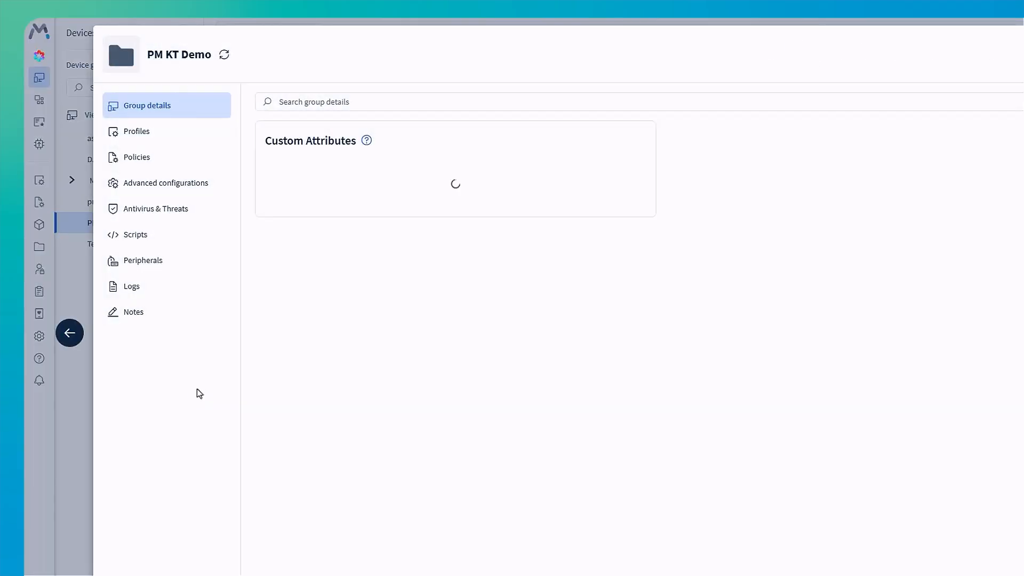
{"action": "left_click", "coordinate": [188, 214]}
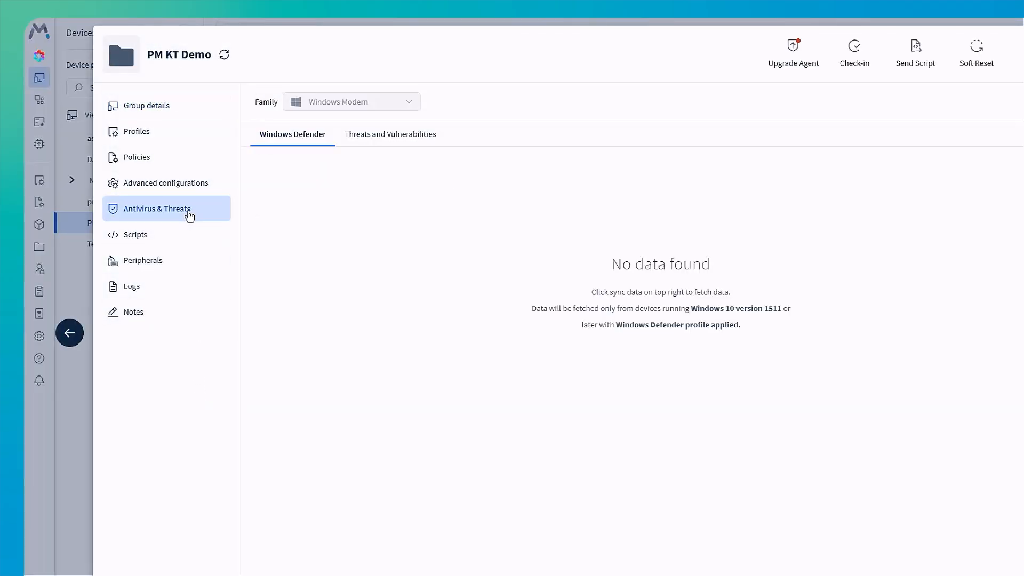
{"action": "left_click", "coordinate": [400, 148]}
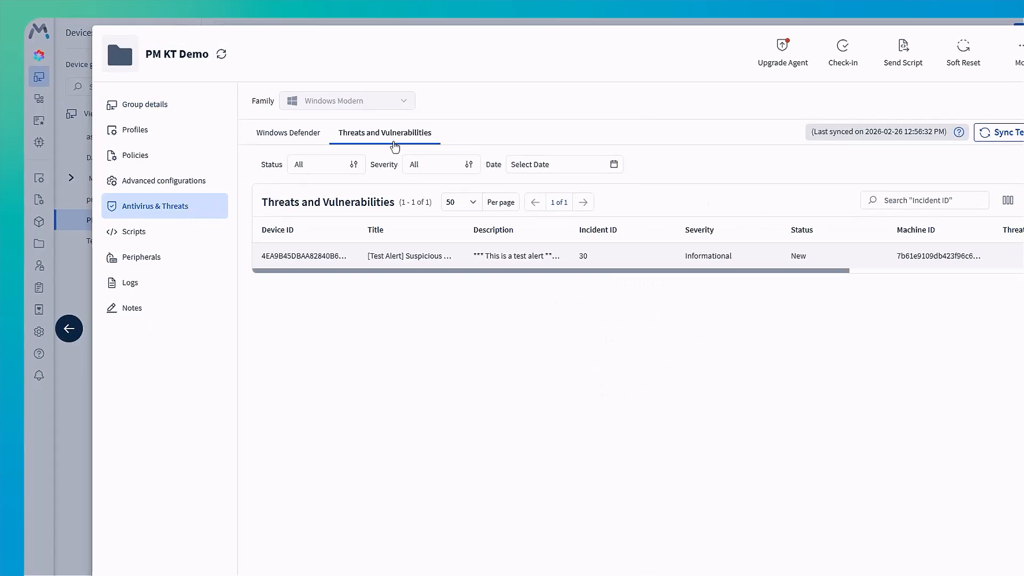
{"action": "left_click", "coordinate": [1013, 137]}
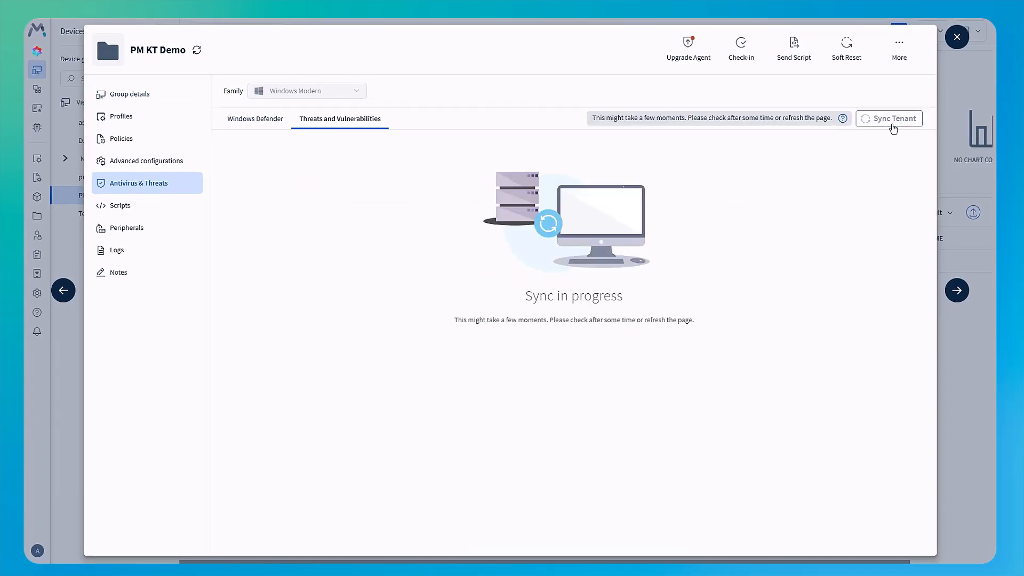